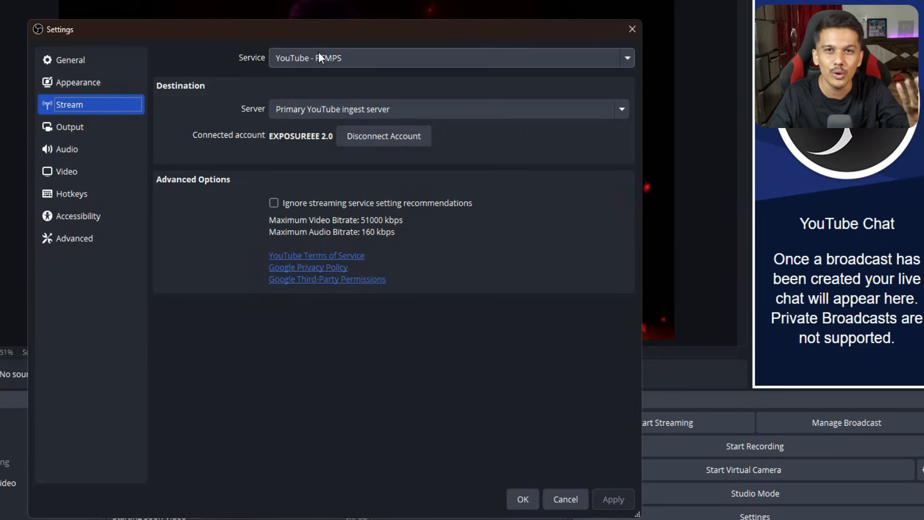
Select YouTube - RTMPS as the streaming service and save the settings.
click(318, 52)
click(312, 104)
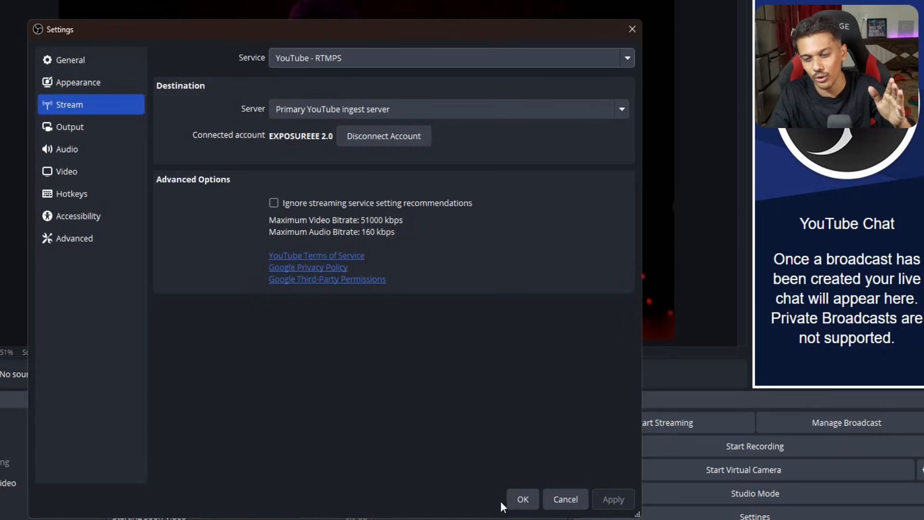
click(515, 500)
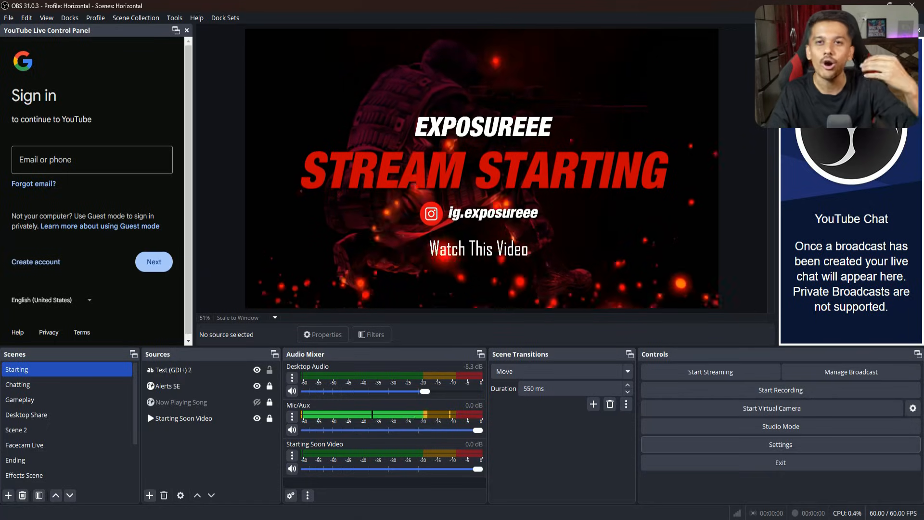
Check the list of existing broadcasts in the YouTube broadcast setup, then close the setup.
click(837, 381)
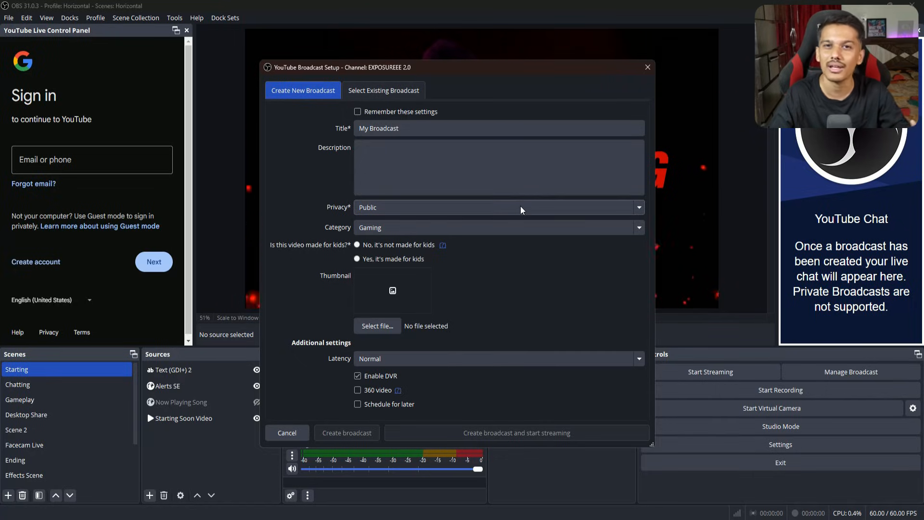
click(380, 92)
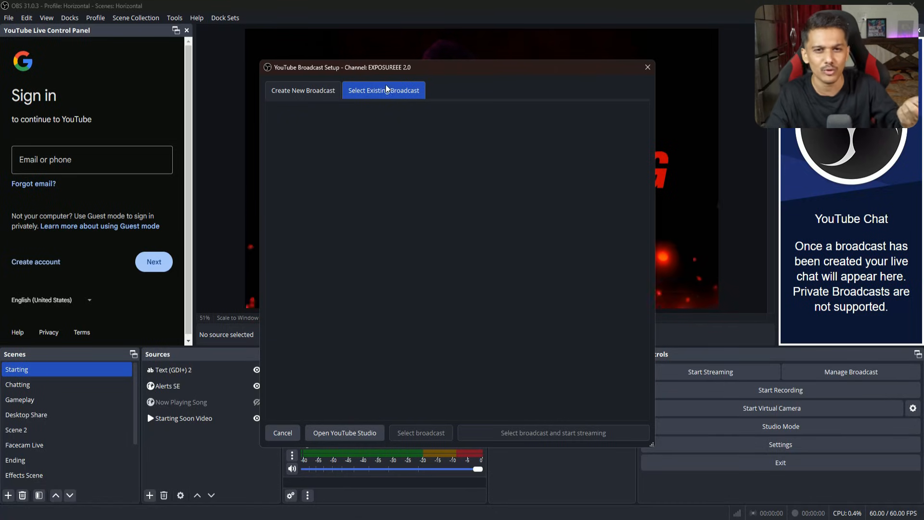
click(648, 67)
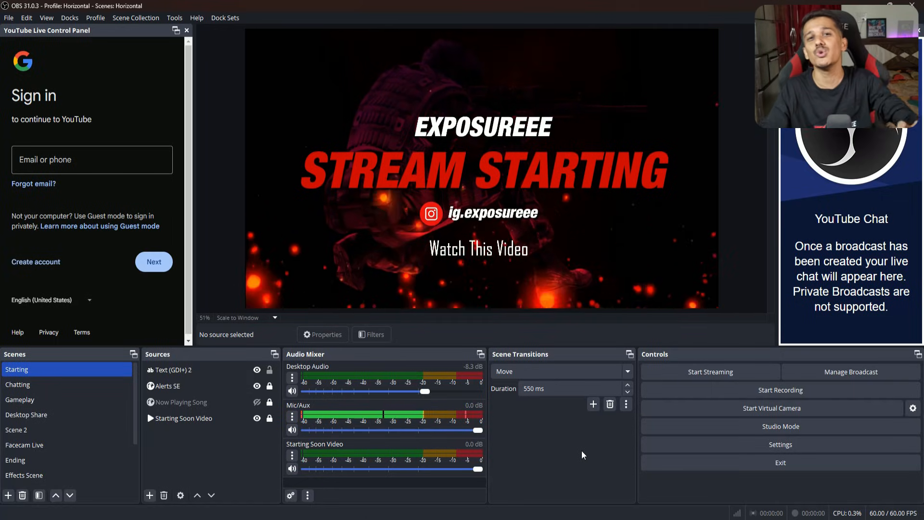
Open the video settings and examine the base (canvas) and output (scaled) resolutions.
click(783, 444)
click(257, 144)
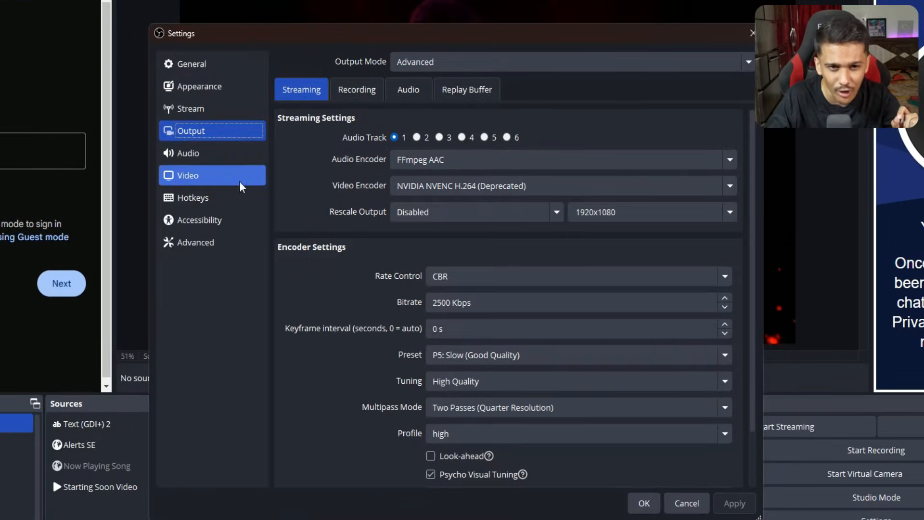
click(193, 178)
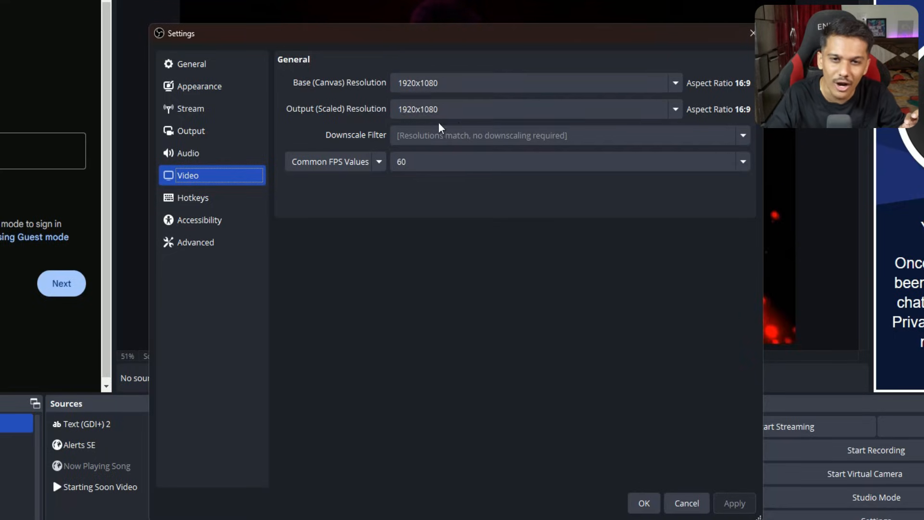
drag(497, 111, 374, 109)
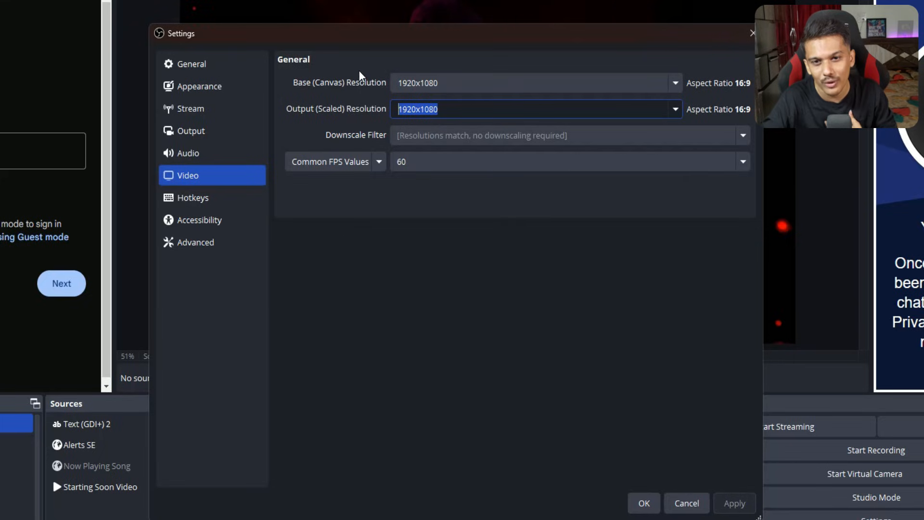
click(431, 109)
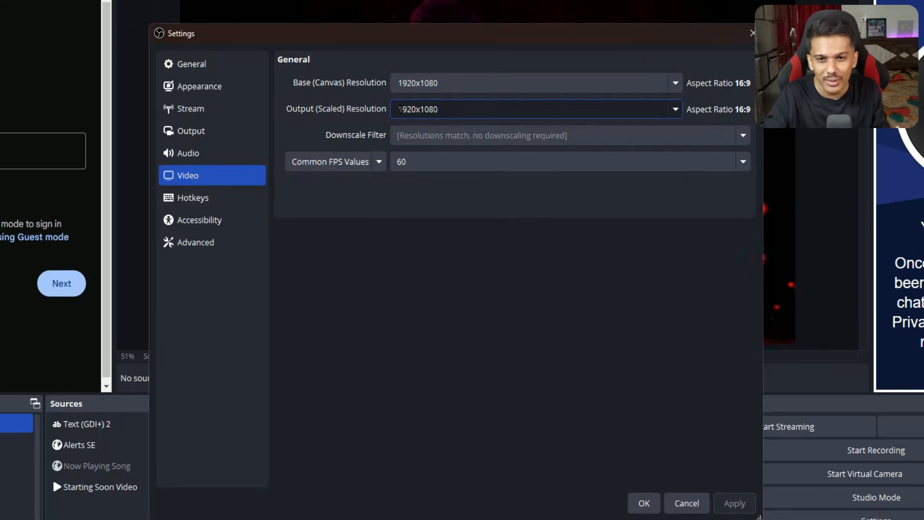
double_click(413, 109)
click(448, 107)
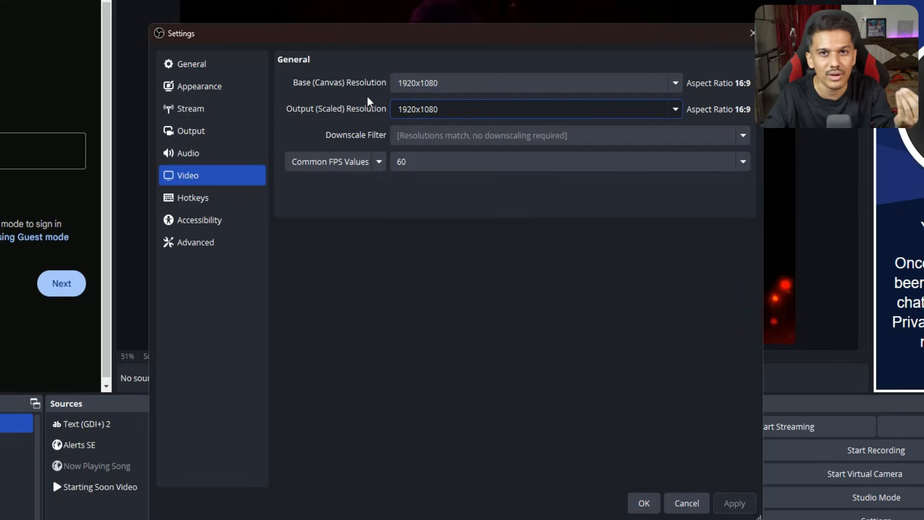
drag(443, 107, 393, 108)
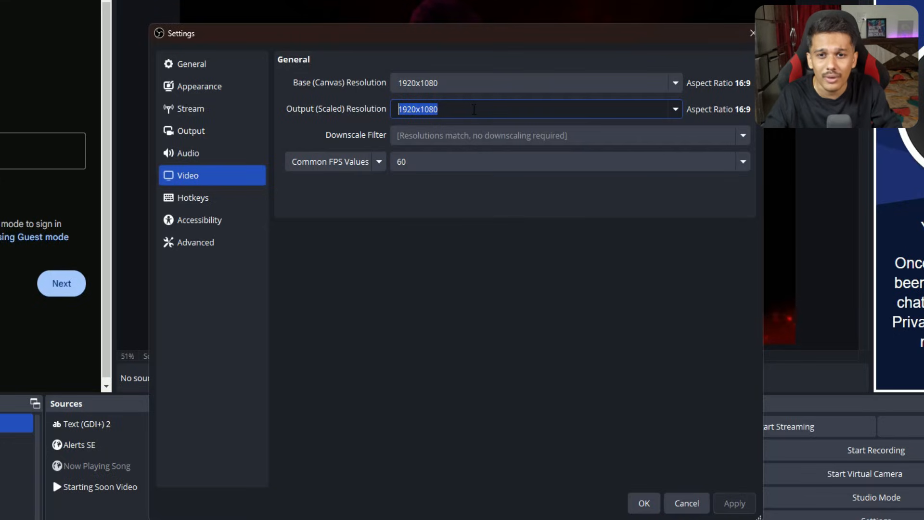
click(474, 110)
drag(474, 110, 384, 109)
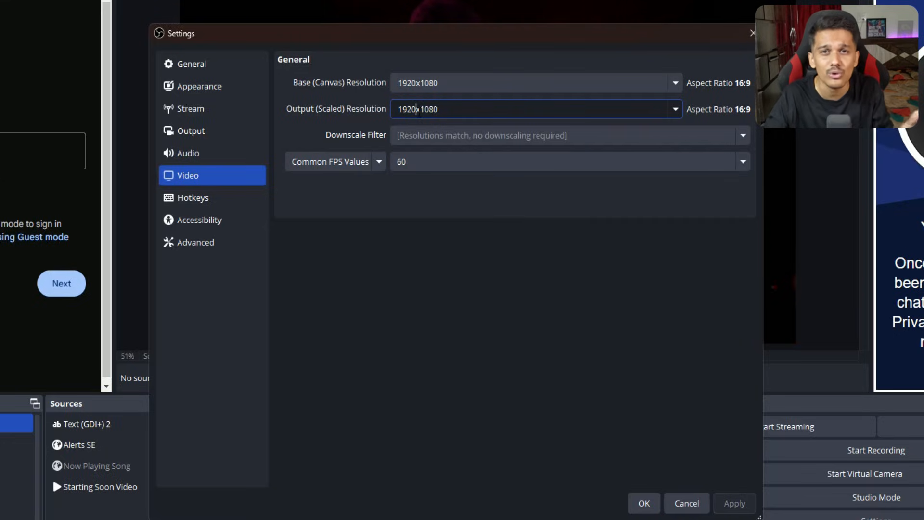
click(450, 109)
drag(451, 108, 408, 109)
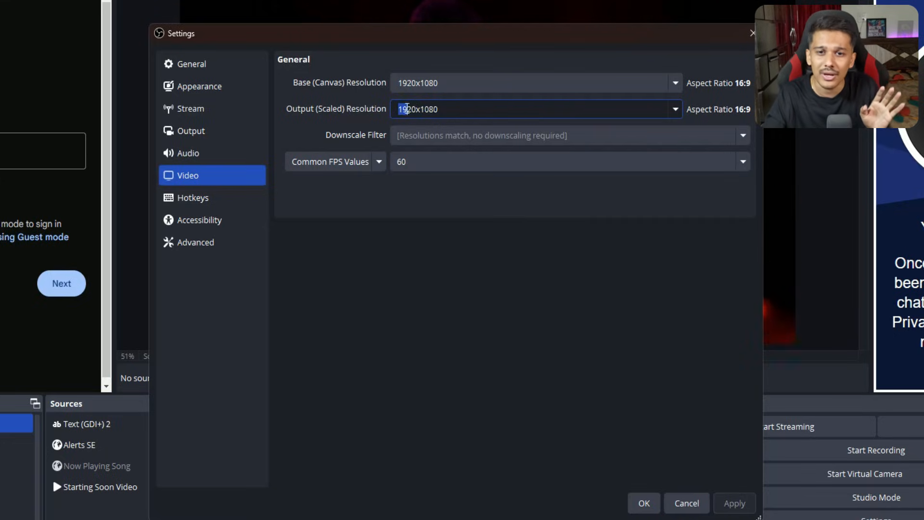
click(470, 108)
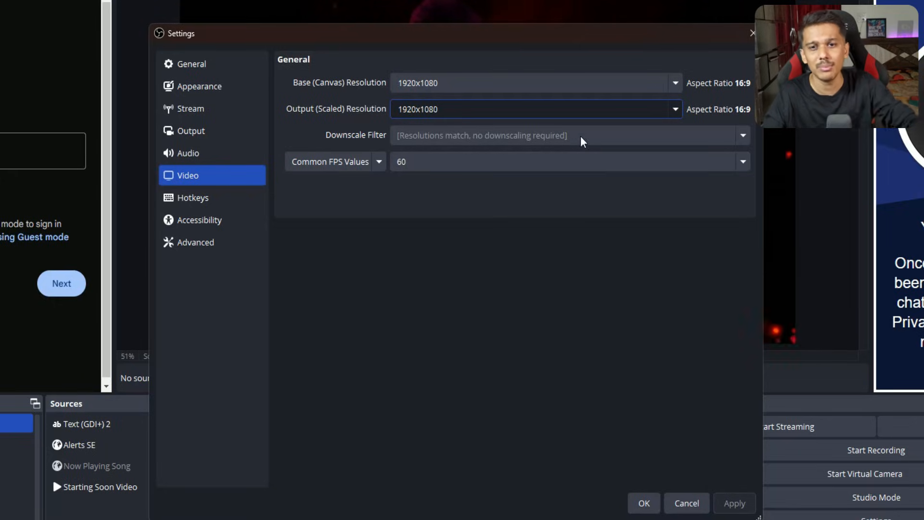
drag(472, 107, 340, 113)
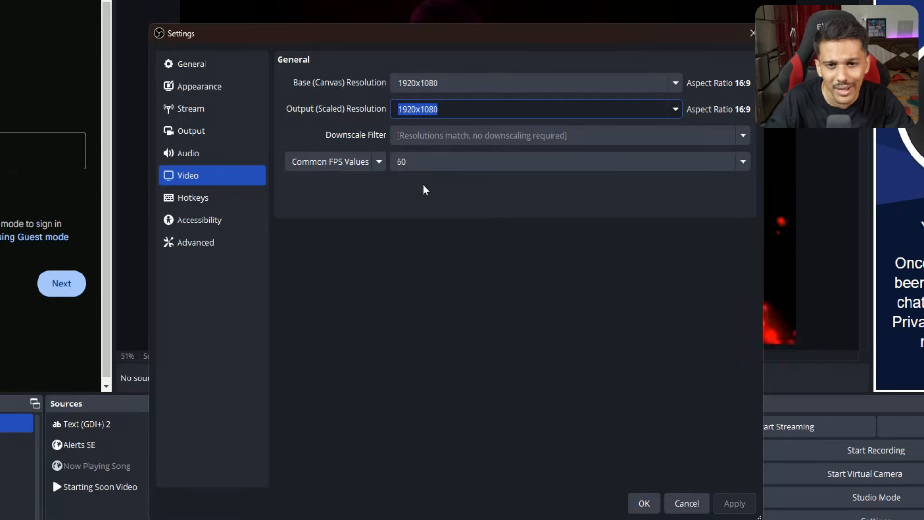
click(489, 109)
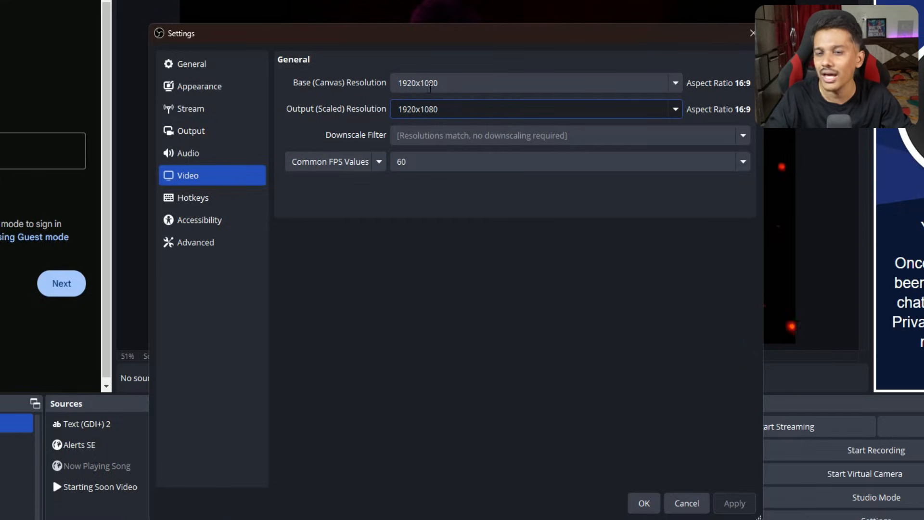
Set the output (scaled) resolution to 1280x720 and review the downscale filter options, keeping Lanczos.
drag(450, 109, 375, 112)
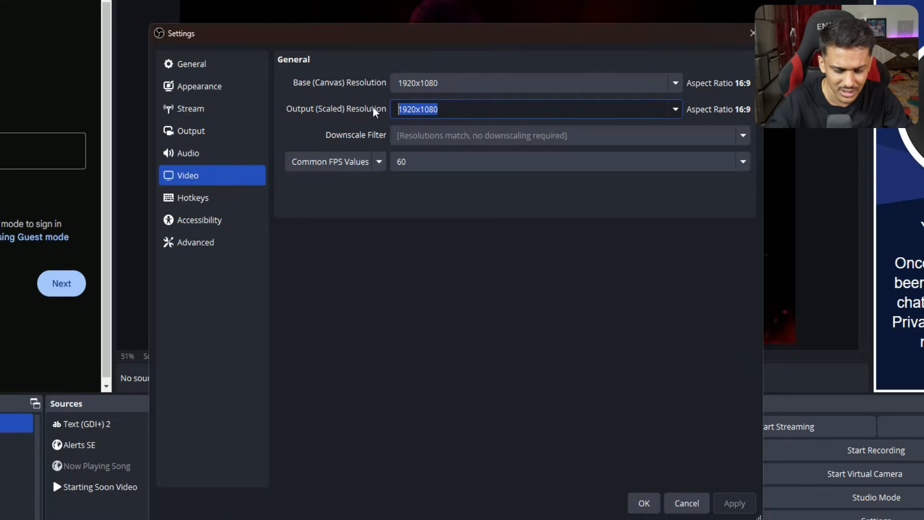
text(12)
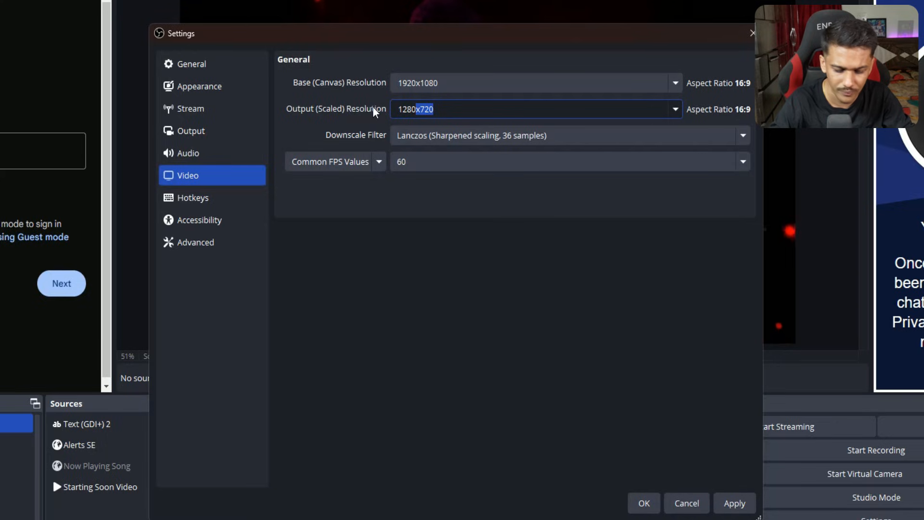
text(80x720)
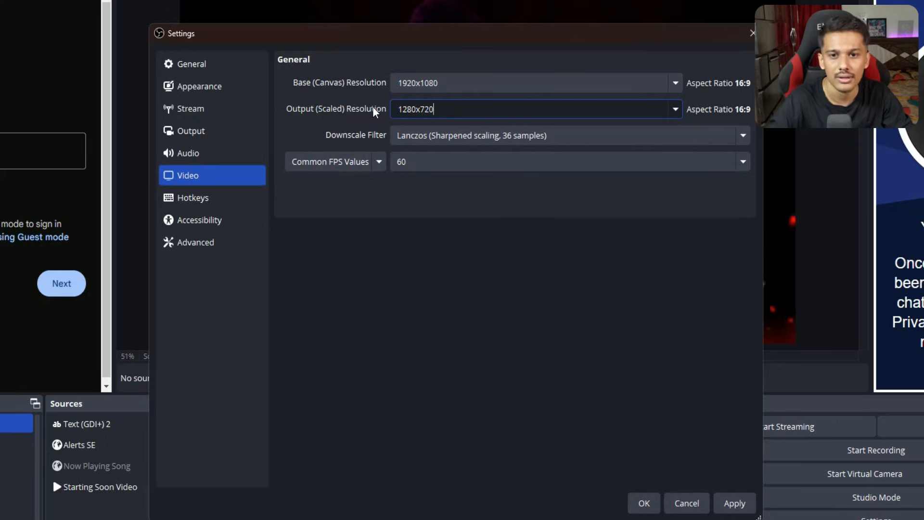
click(453, 135)
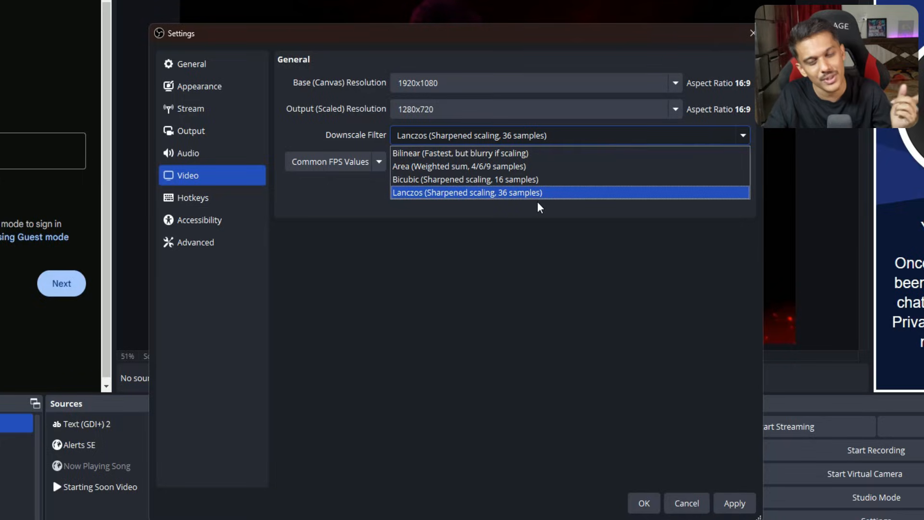
click(521, 249)
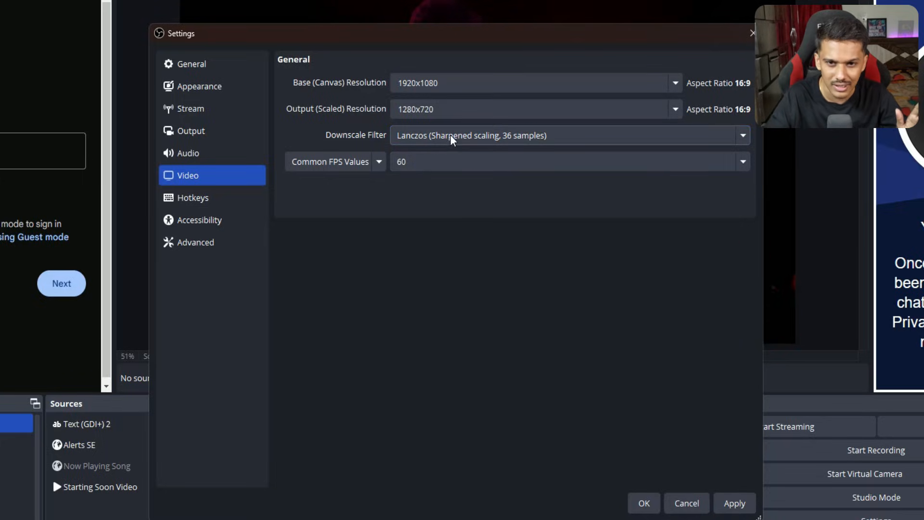
Set the output (scaled) resolution to 1920x1080.
click(640, 111)
click(675, 109)
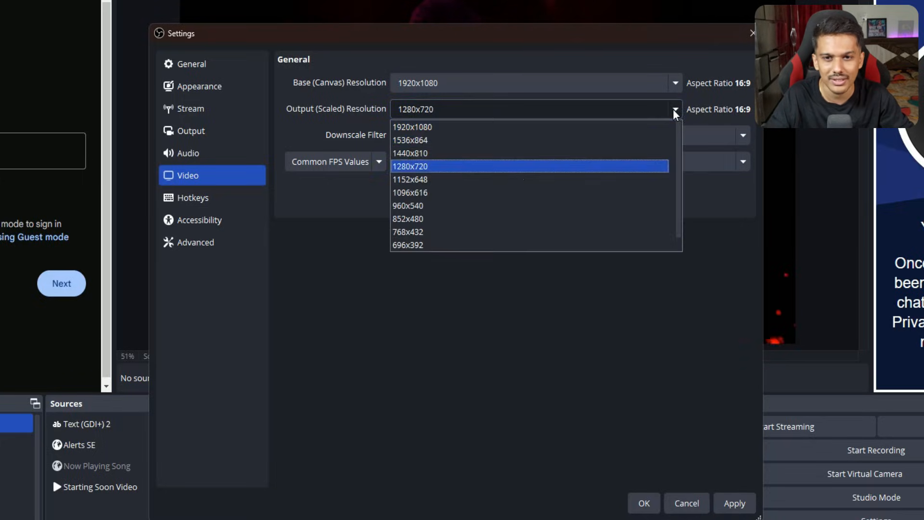
click(482, 127)
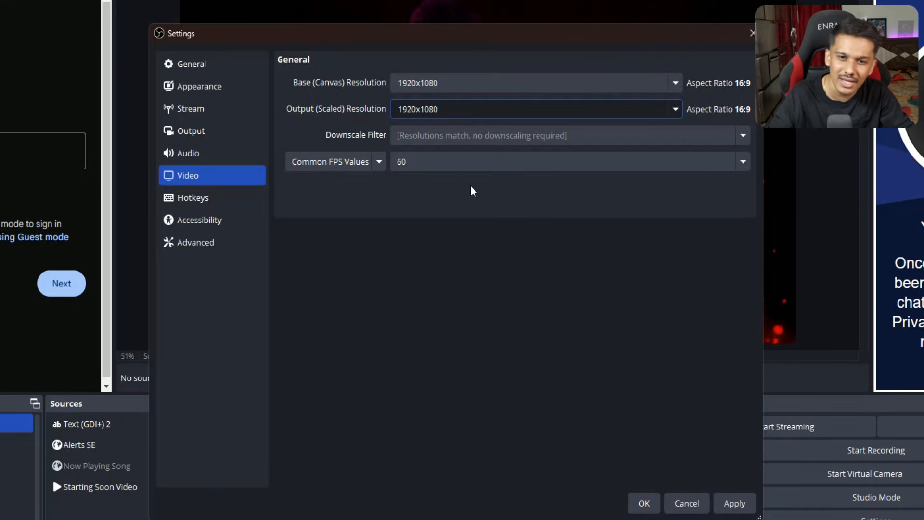
Set the common FPS value to 60 and apply the video settings.
click(404, 156)
click(418, 295)
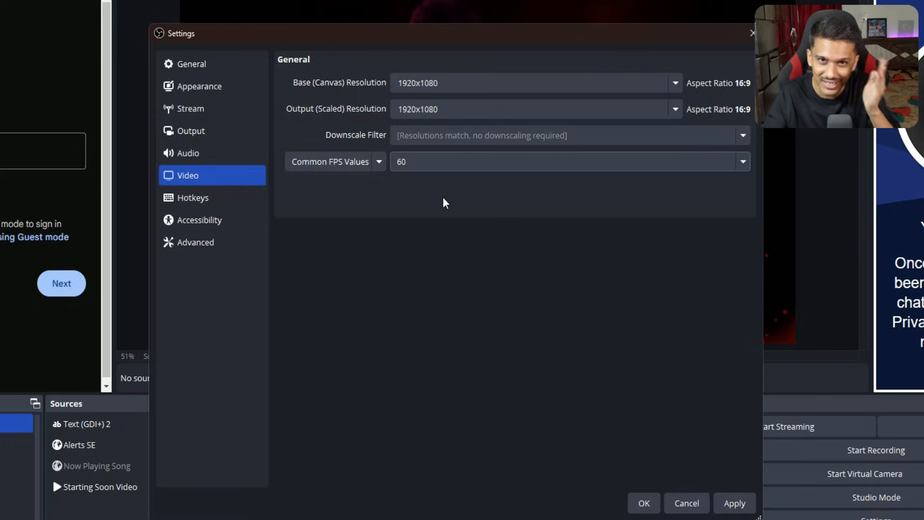
click(444, 167)
click(435, 302)
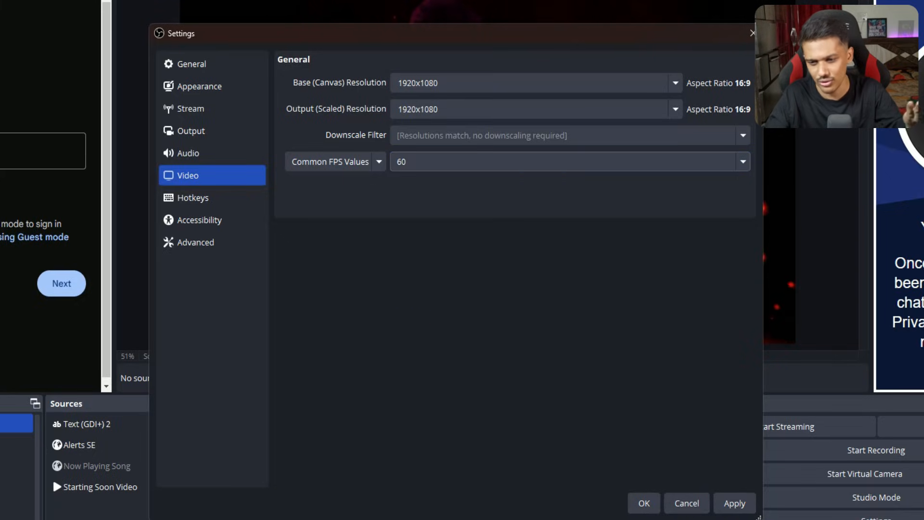
click(732, 502)
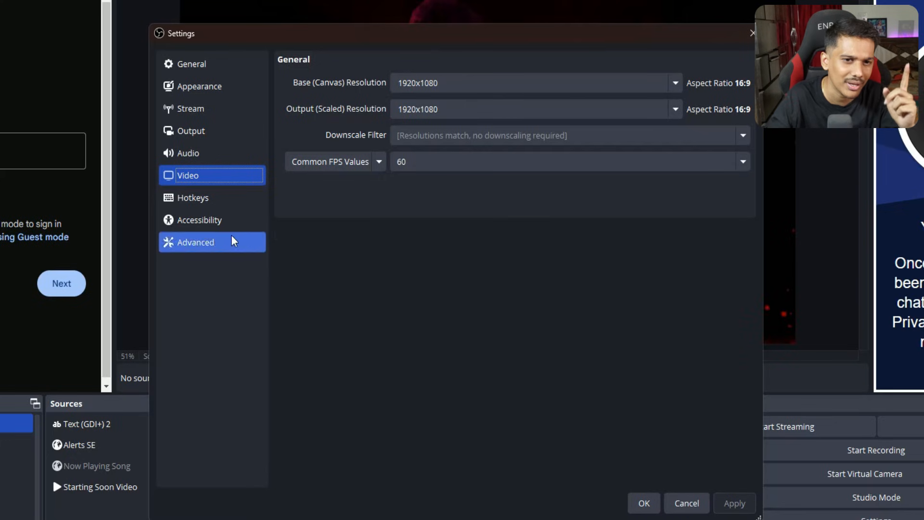
Open the output settings, try the Simple output mode and set the mode back to Advanced.
click(201, 135)
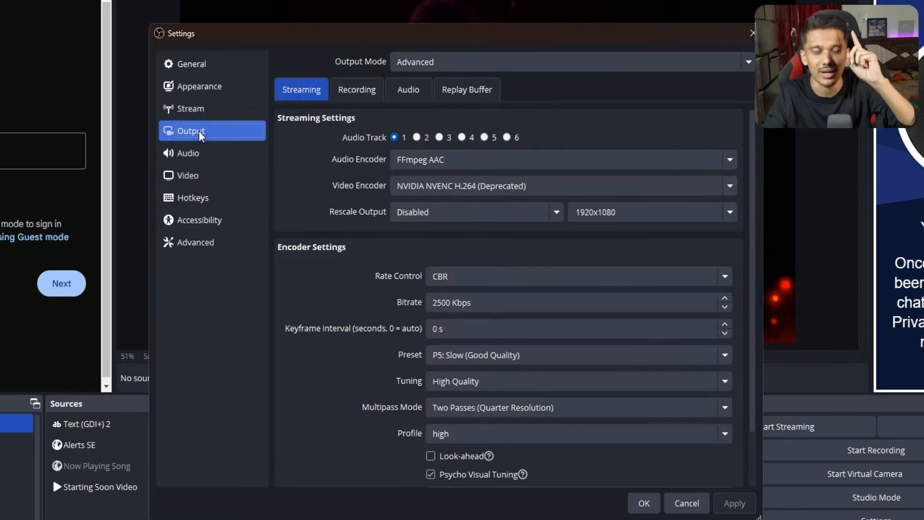
click(462, 62)
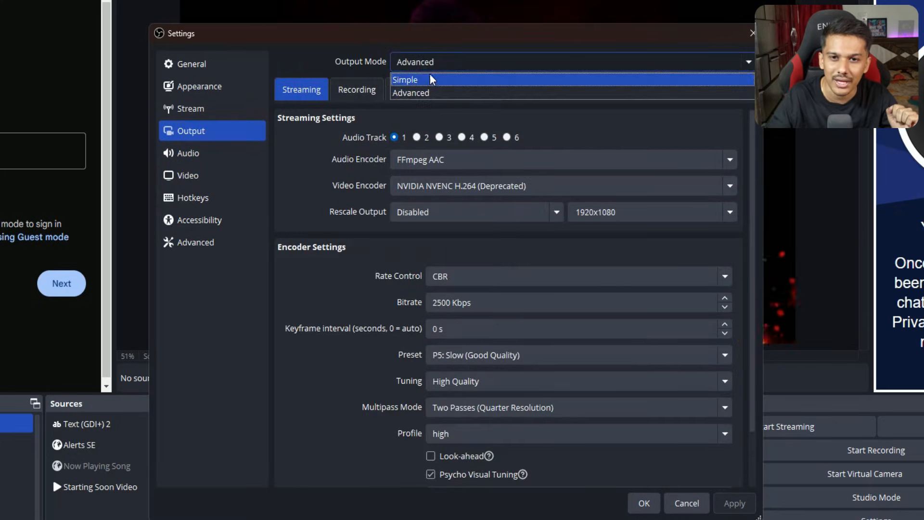
click(431, 80)
click(433, 68)
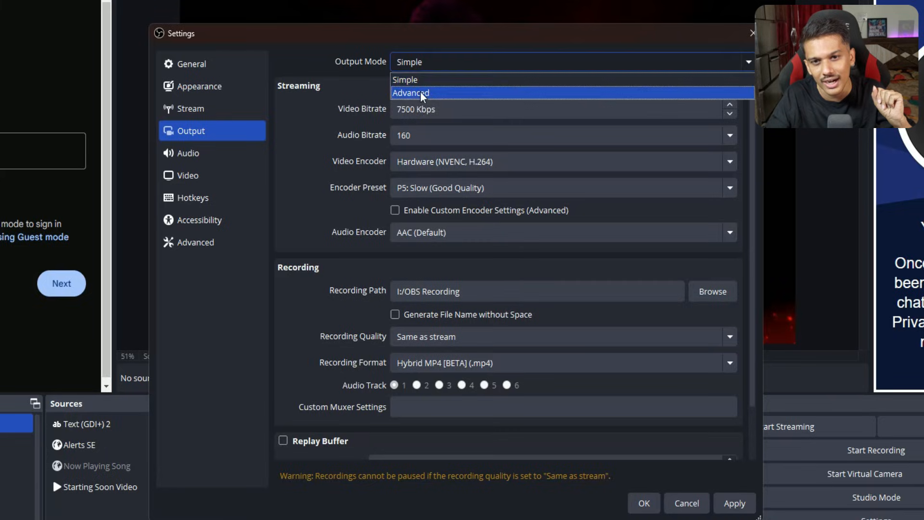
click(424, 91)
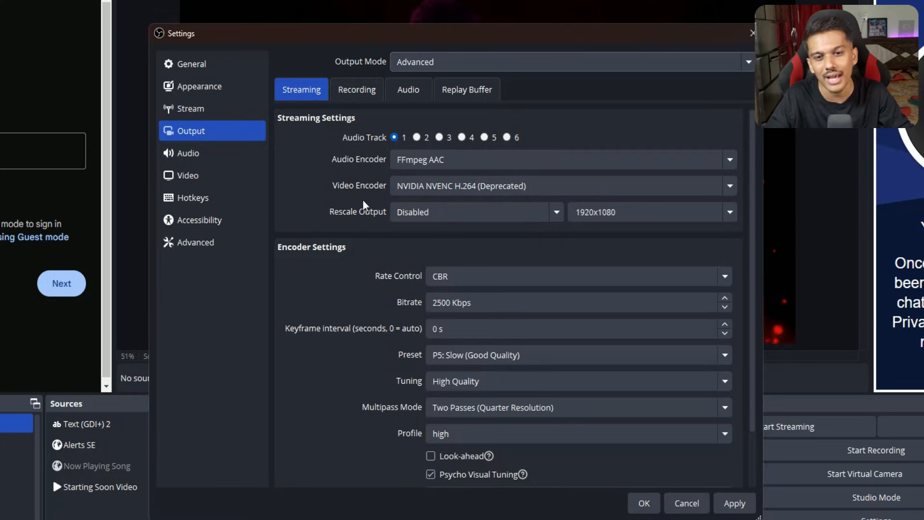
Set the streaming video encoder to NVIDIA NVENC H.264 and the rate control to Constant Bitrate.
click(456, 196)
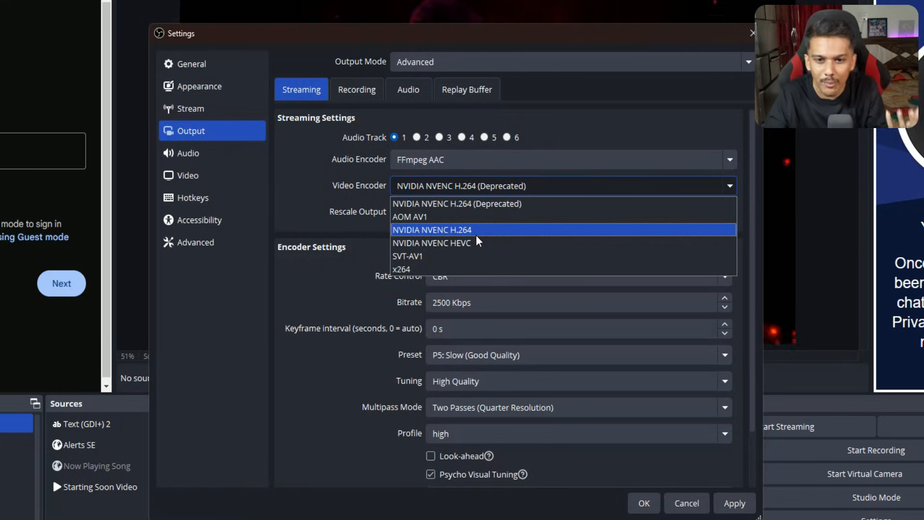
click(424, 270)
click(441, 187)
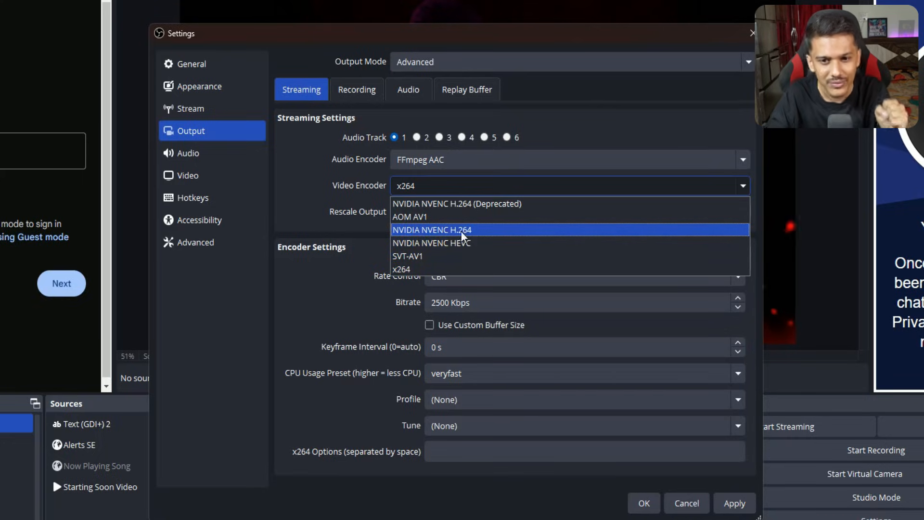
click(476, 236)
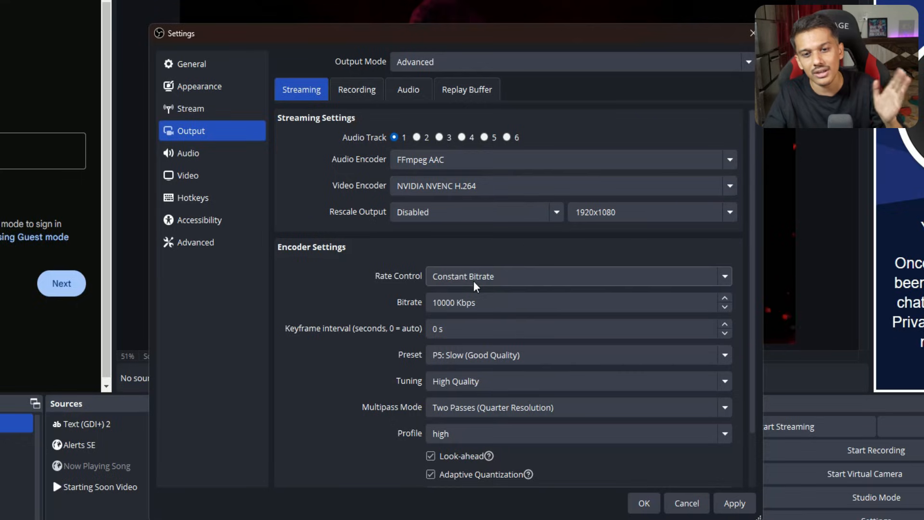
click(501, 275)
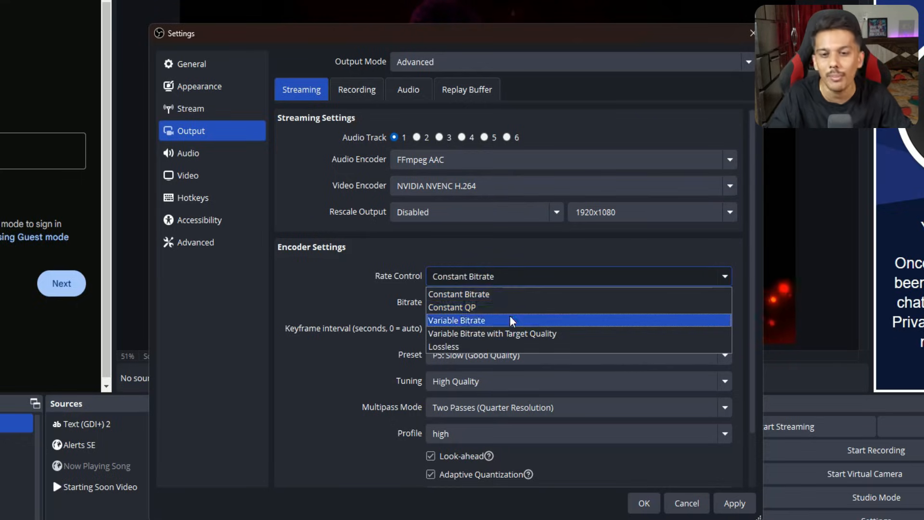
click(495, 294)
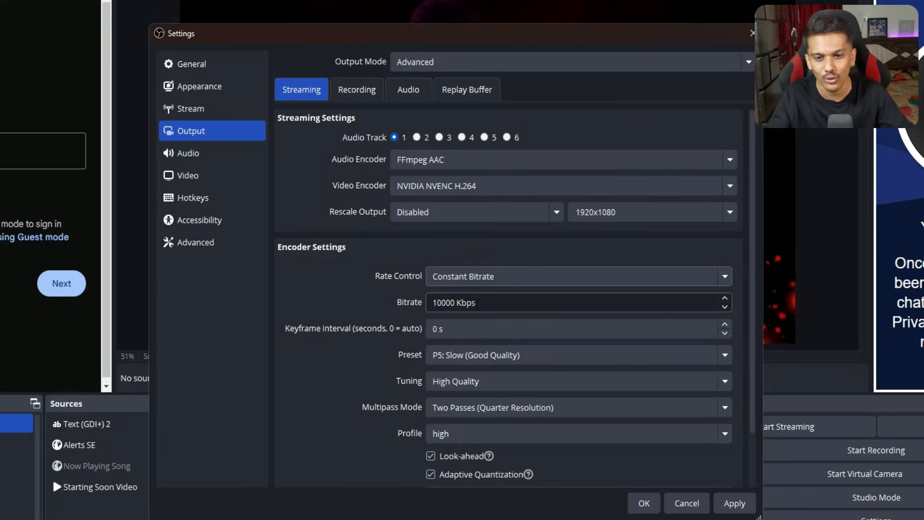
Set the streaming encoder's bitrate to 8000 Kbps.
drag(508, 303, 356, 304)
click(296, 308)
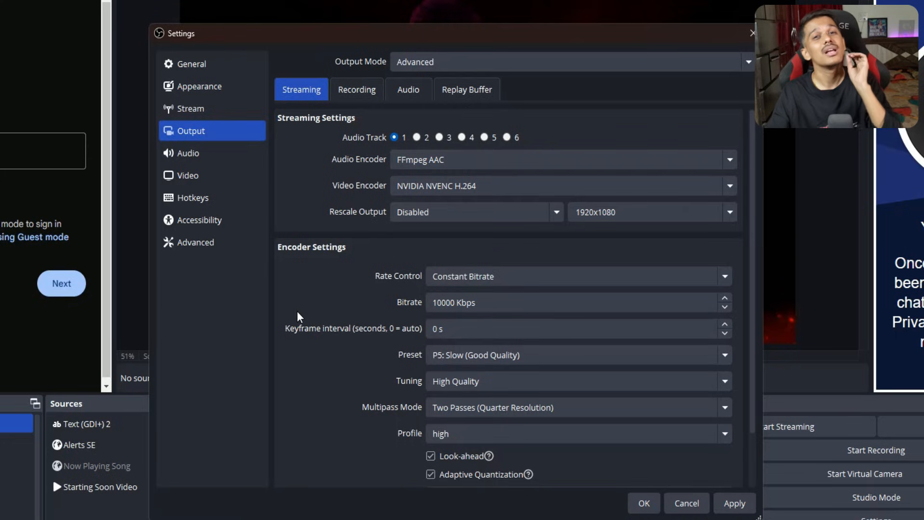
drag(450, 302, 433, 302)
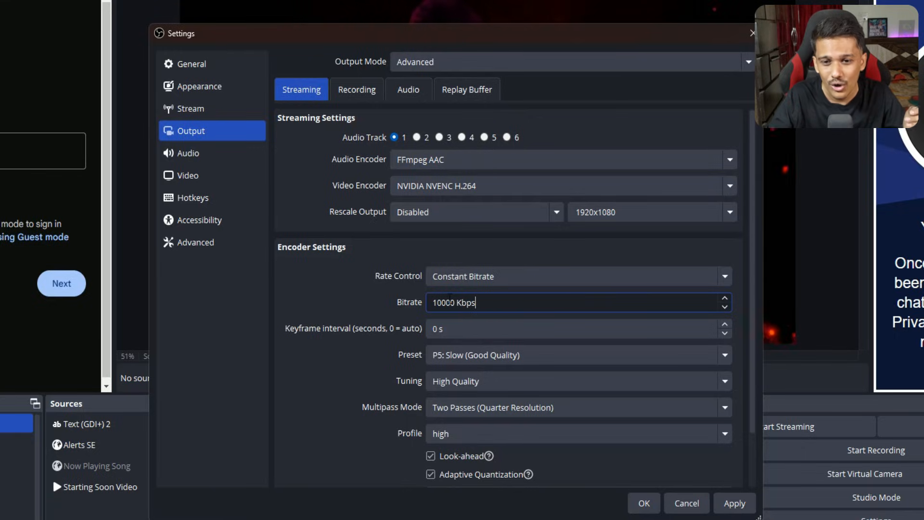
drag(442, 302, 426, 303)
text(8)
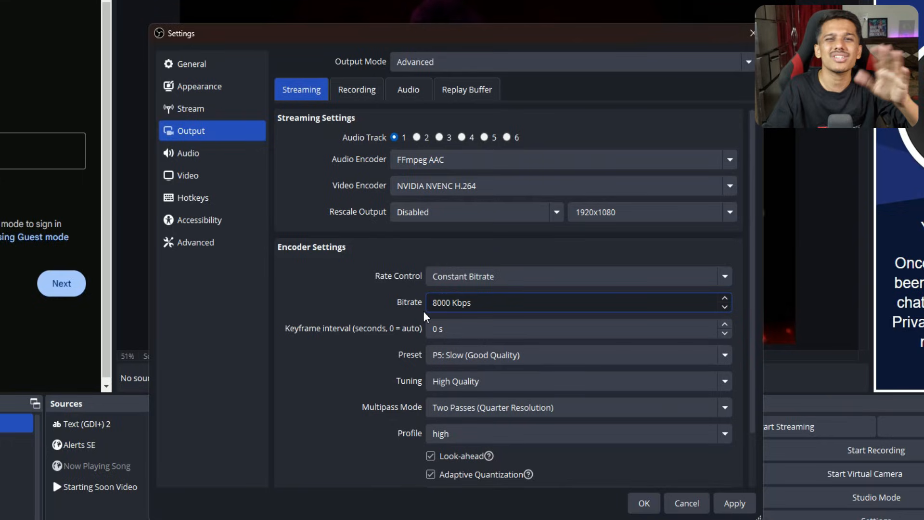
drag(485, 304, 377, 306)
click(499, 303)
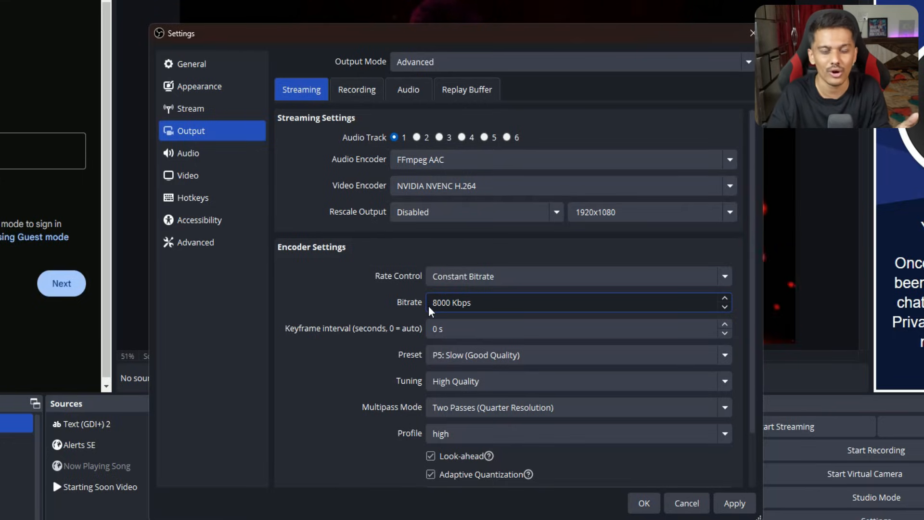
double_click(452, 308)
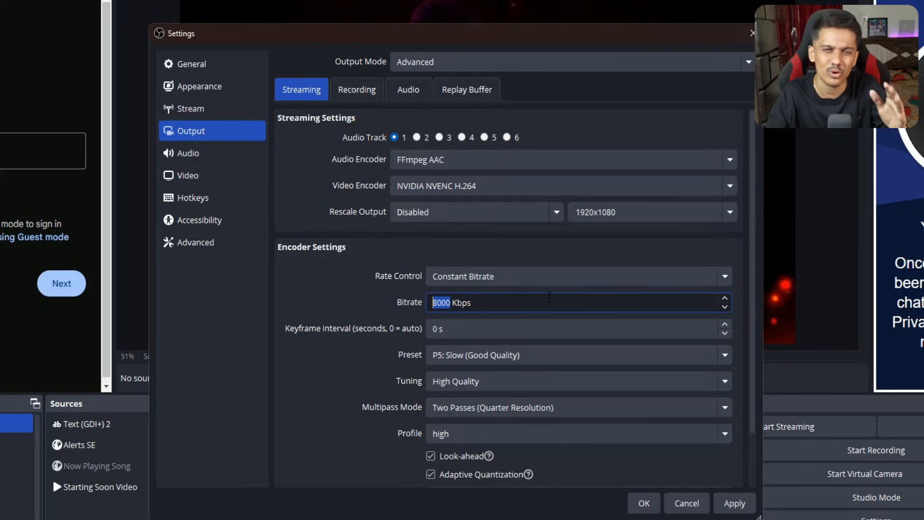
click(522, 302)
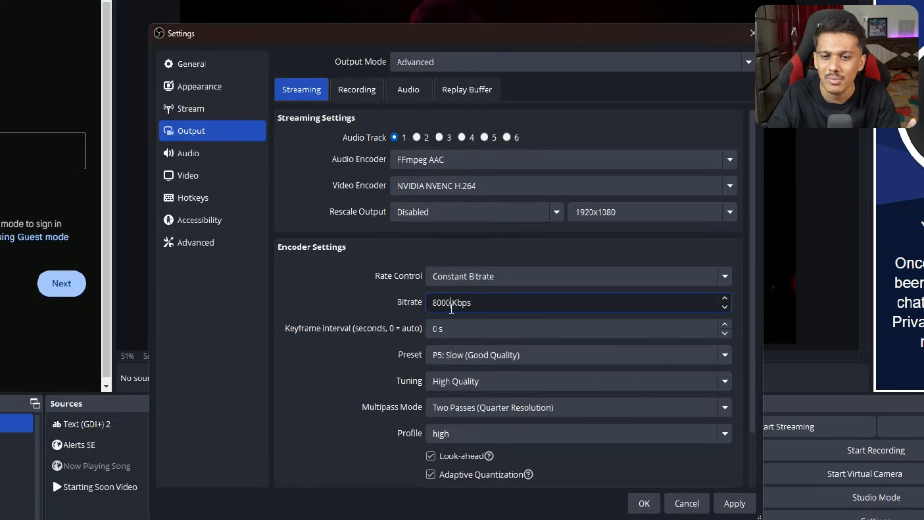
click(509, 305)
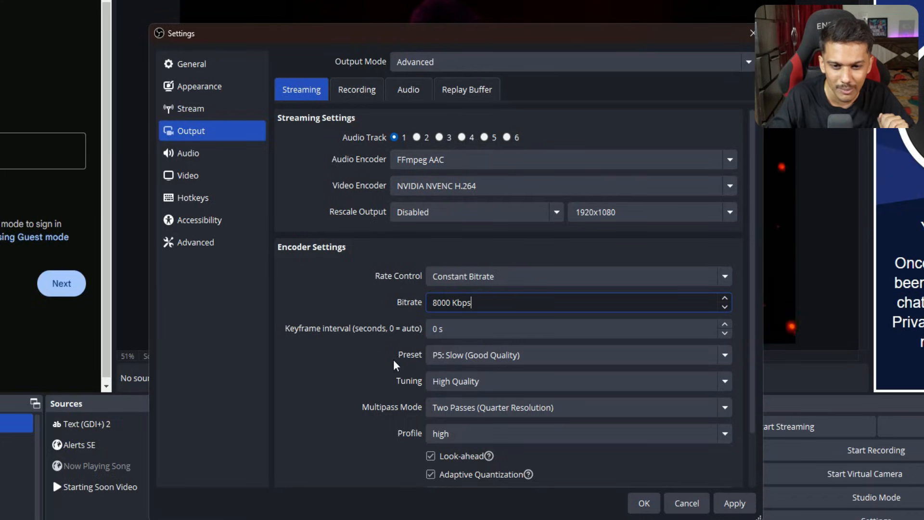
Set the encoder preset to P5: Slow (Good Quality) and the keyframe interval to 2 s, and apply the output settings.
click(455, 356)
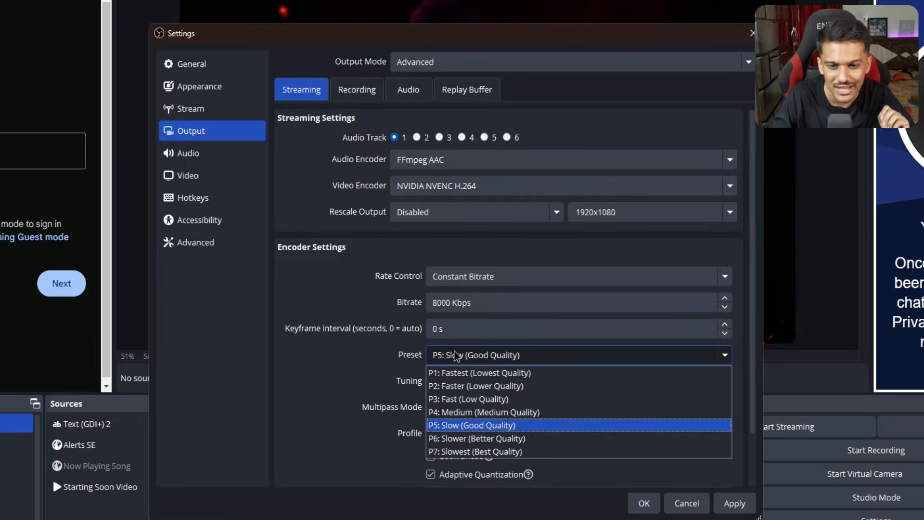
click(470, 427)
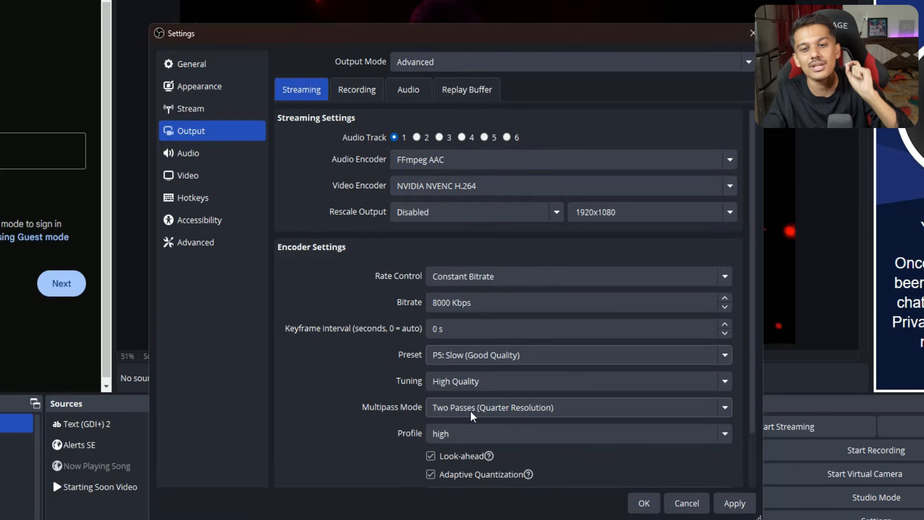
click(486, 359)
click(472, 427)
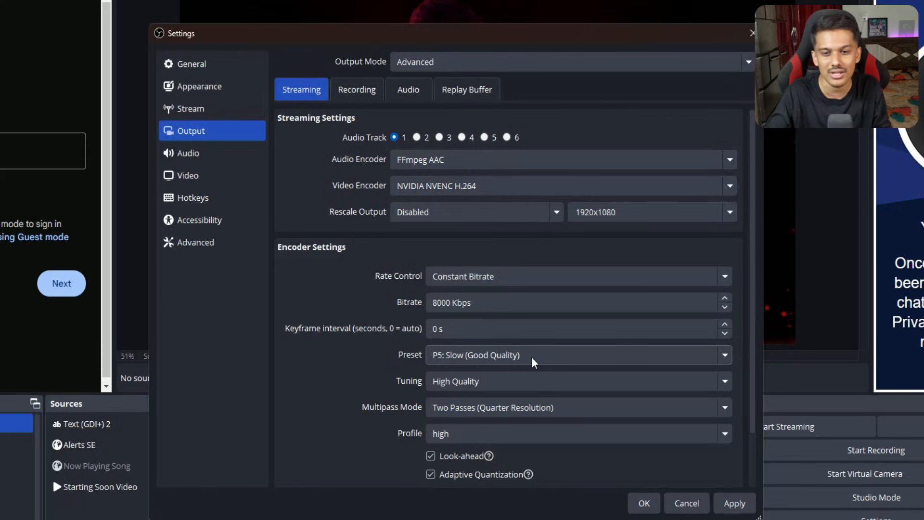
click(533, 362)
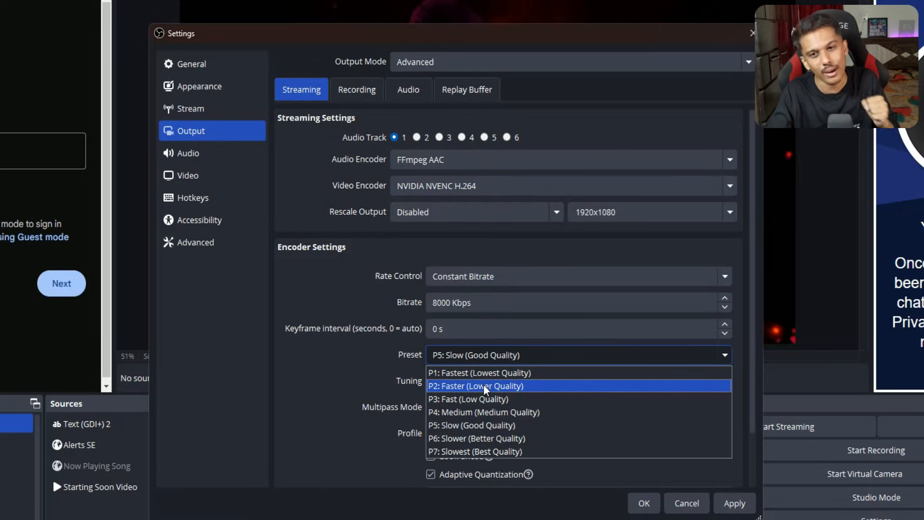
click(501, 427)
click(435, 325)
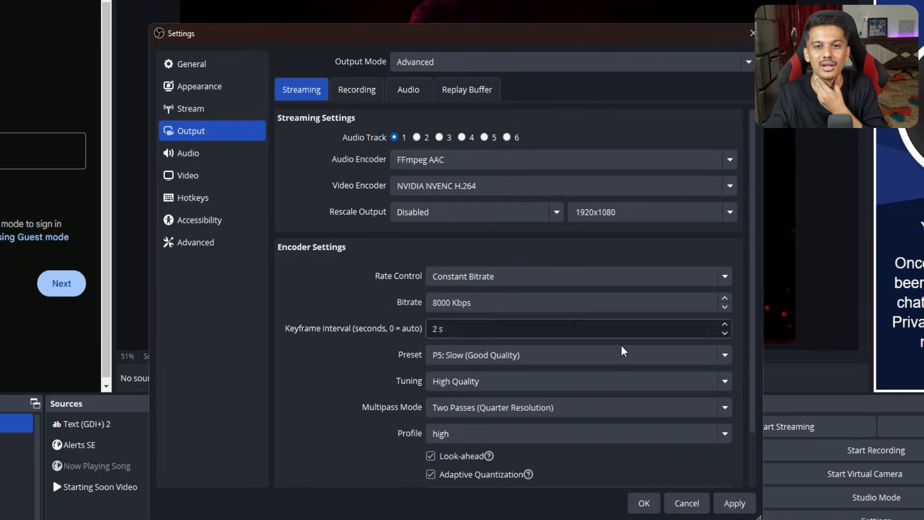
click(735, 503)
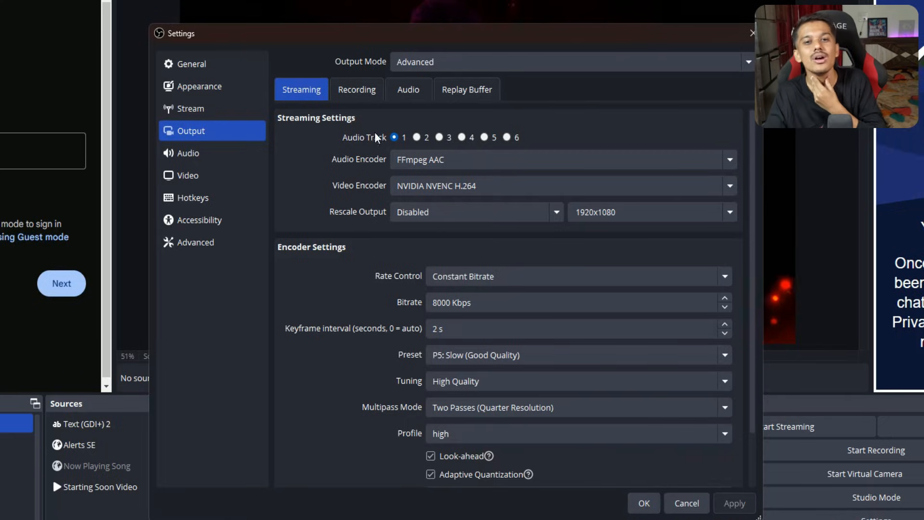
Examine the recording output settings and the available recording video encoders, comparing them with the streaming encoder settings.
click(372, 96)
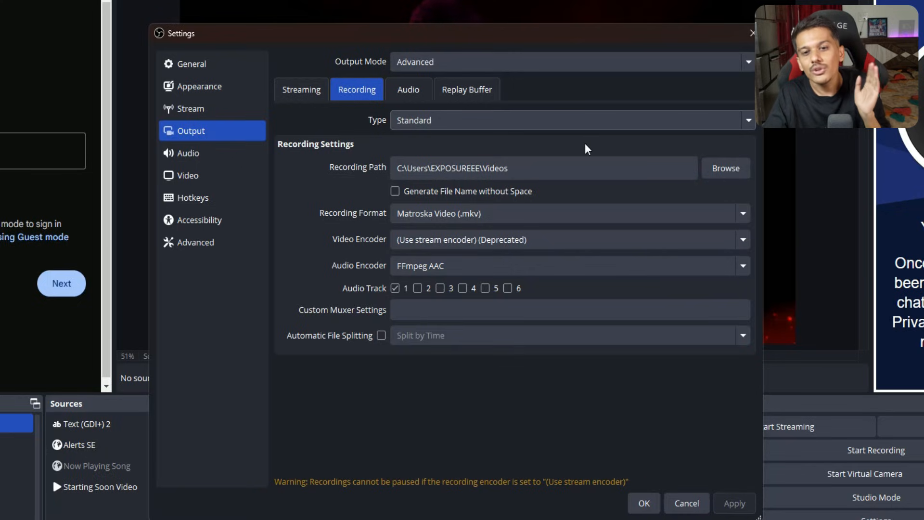
click(299, 95)
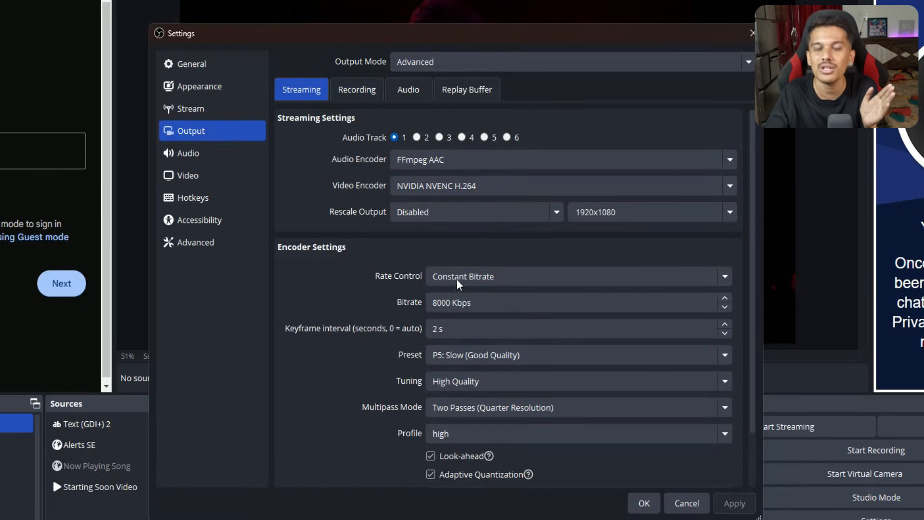
click(367, 91)
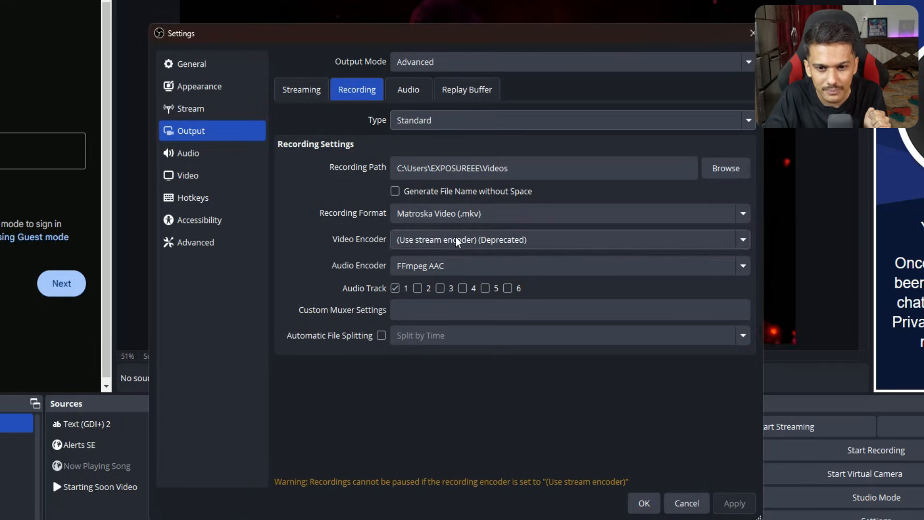
click(444, 246)
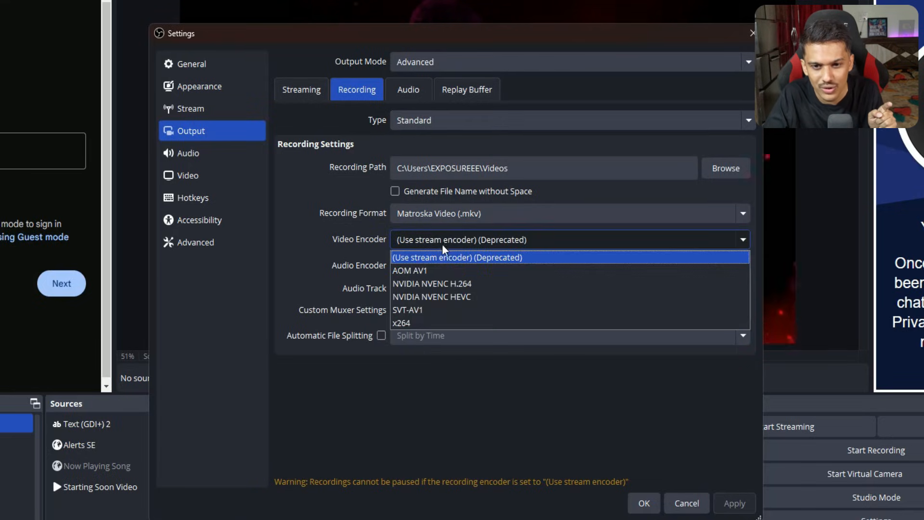
click(361, 250)
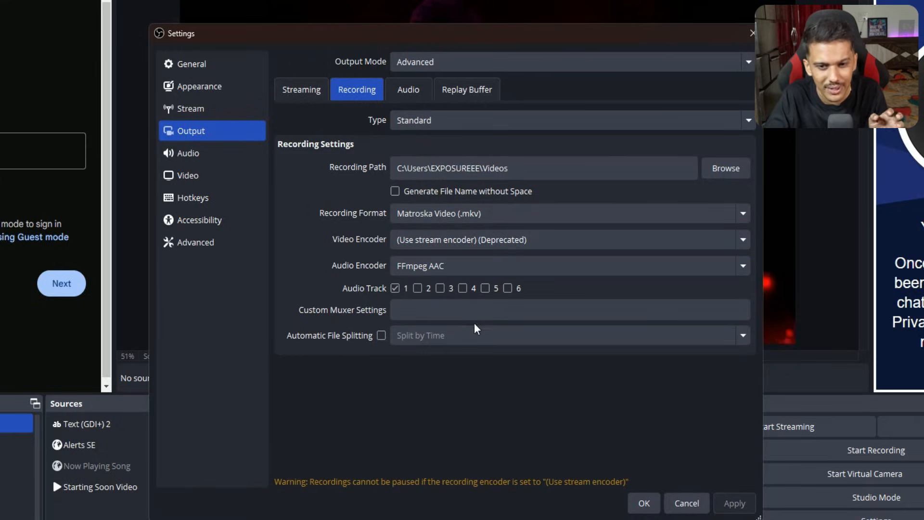
click(486, 304)
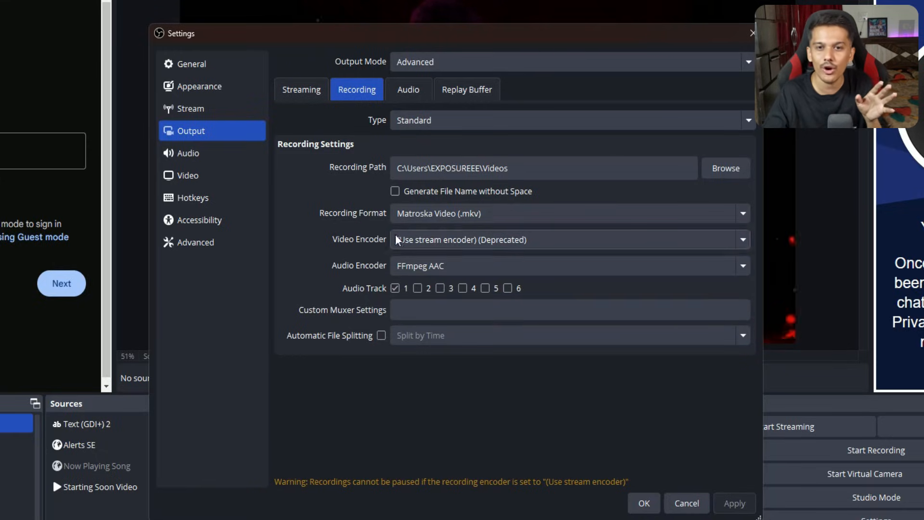
click(301, 90)
scroll(504, 358, down, 1)
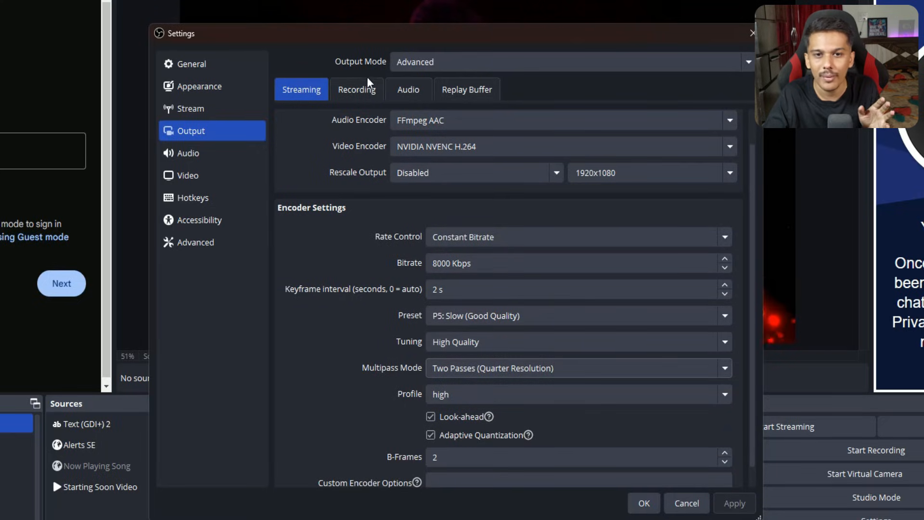
click(359, 88)
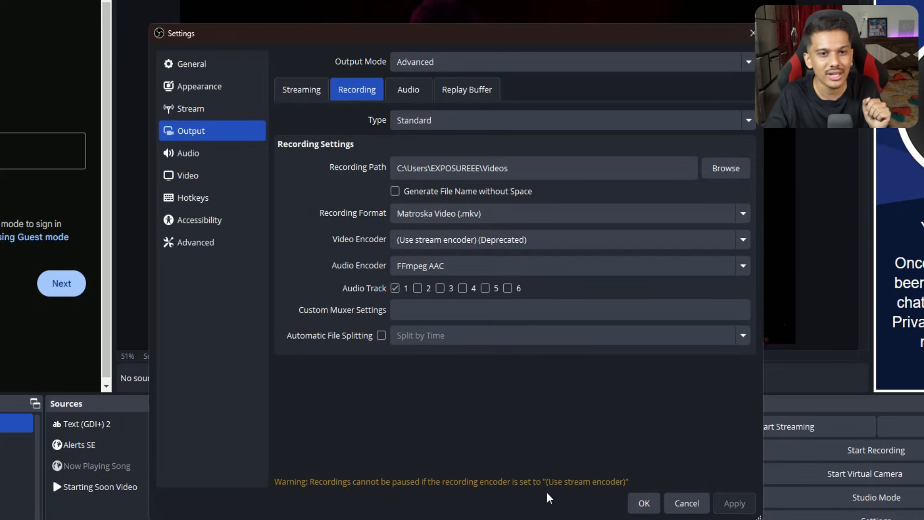
In the audio settings, set the sample rate to 48 kHz and the desktop audio device to Out 1/2 (CONNECT 6).
click(206, 161)
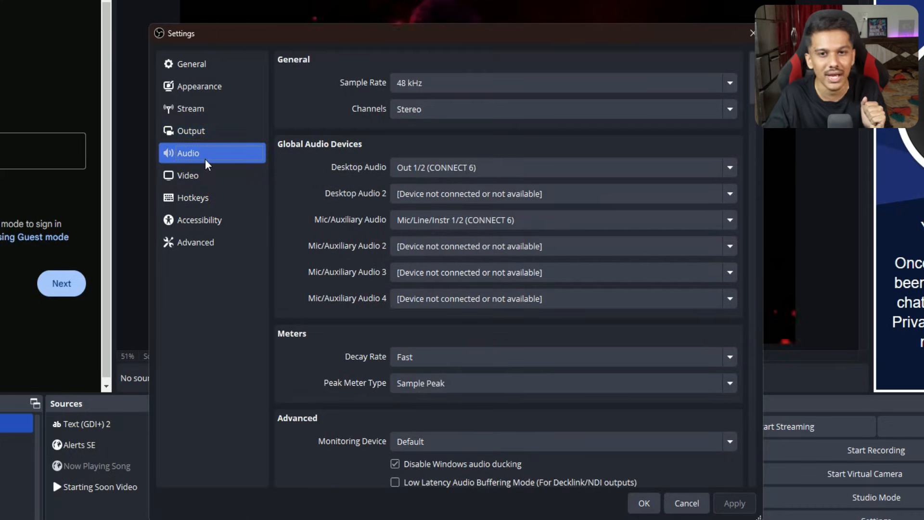
click(438, 88)
click(415, 116)
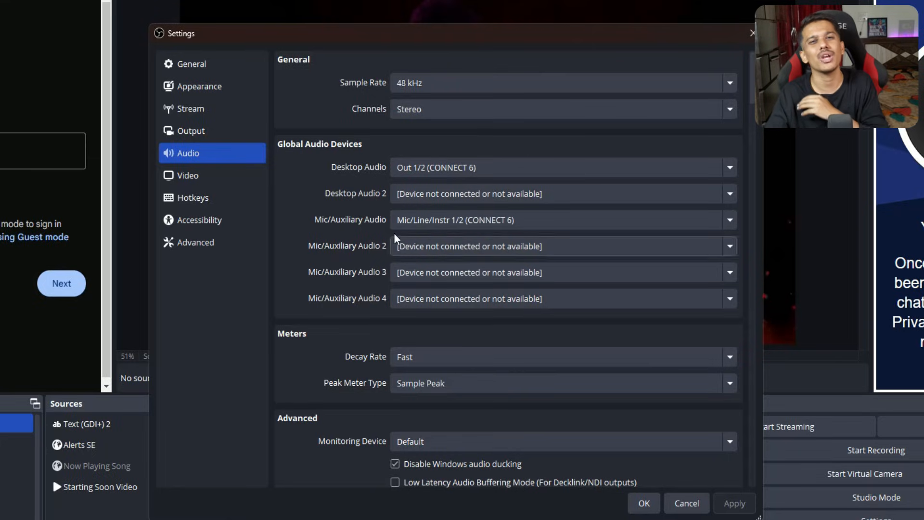
click(461, 169)
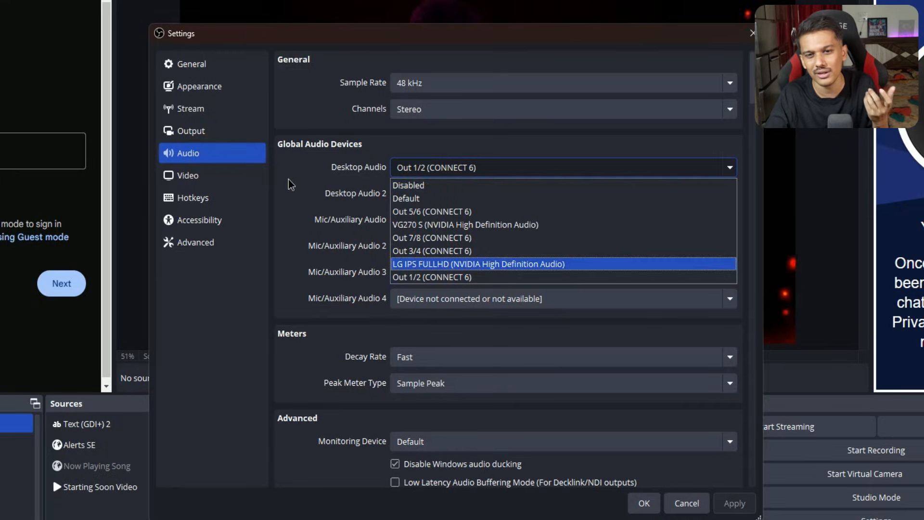
click(524, 277)
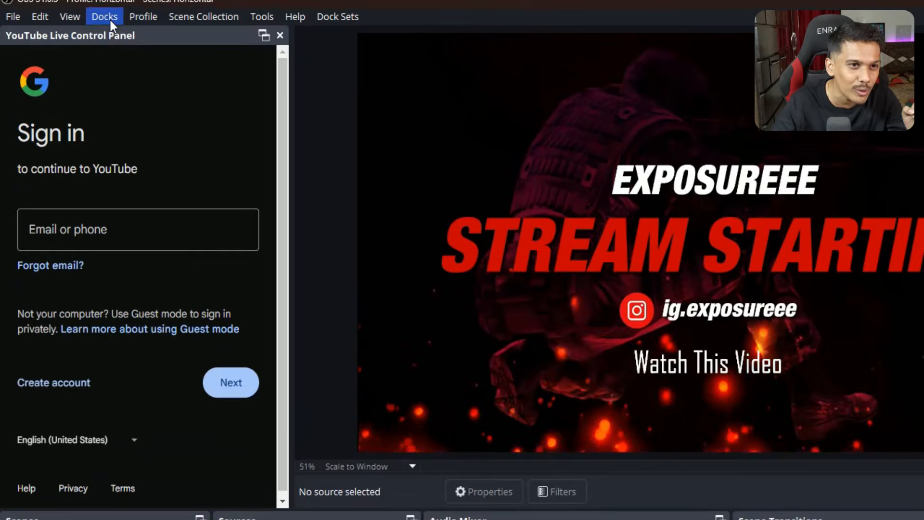
Show the Stats dock between Scene Transitions and Controls, and narrow the Chat dock to enlarge the preview.
click(103, 15)
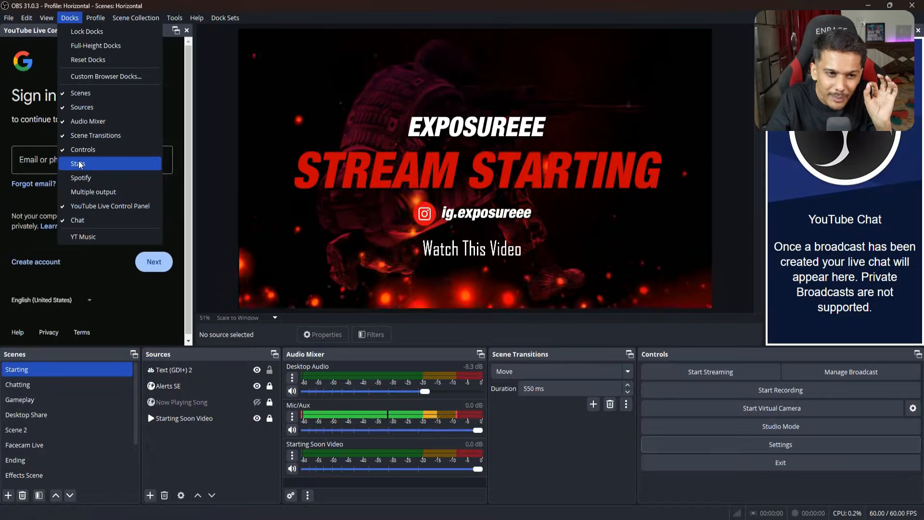
click(119, 235)
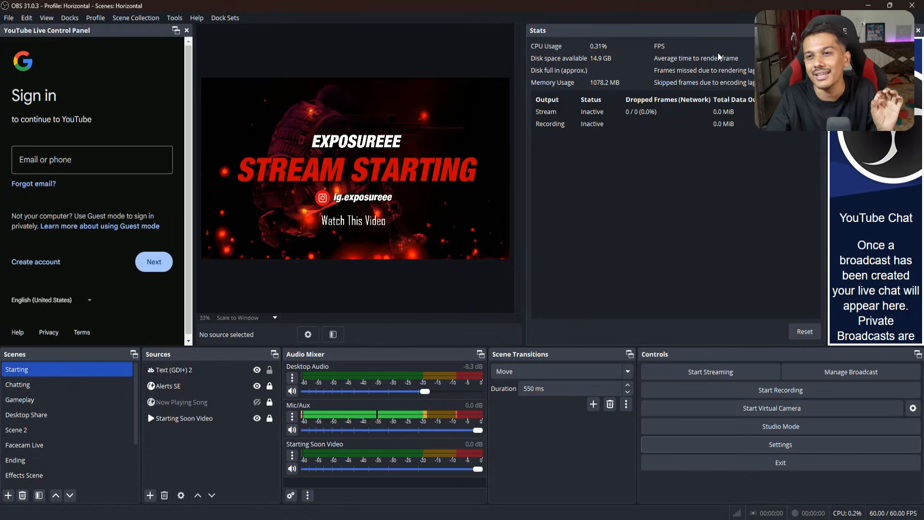
drag(717, 31, 417, 189)
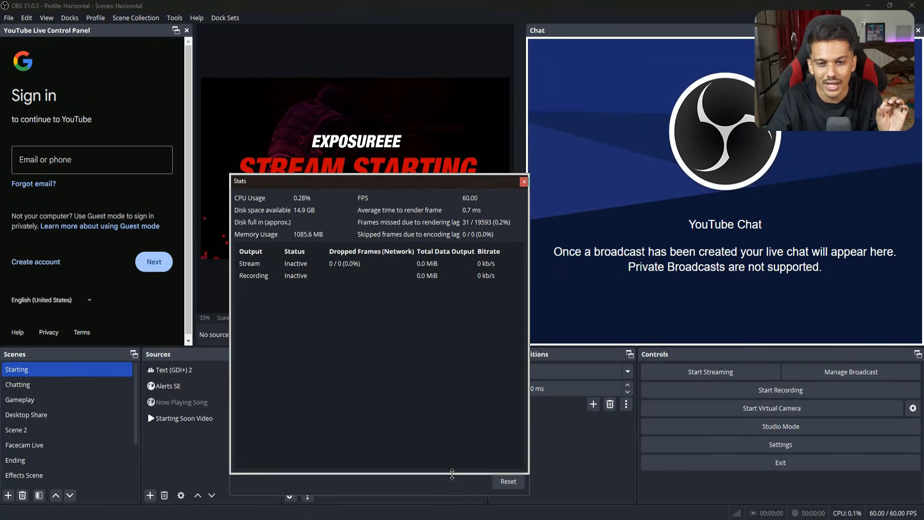
drag(454, 497, 418, 309)
drag(390, 186, 640, 419)
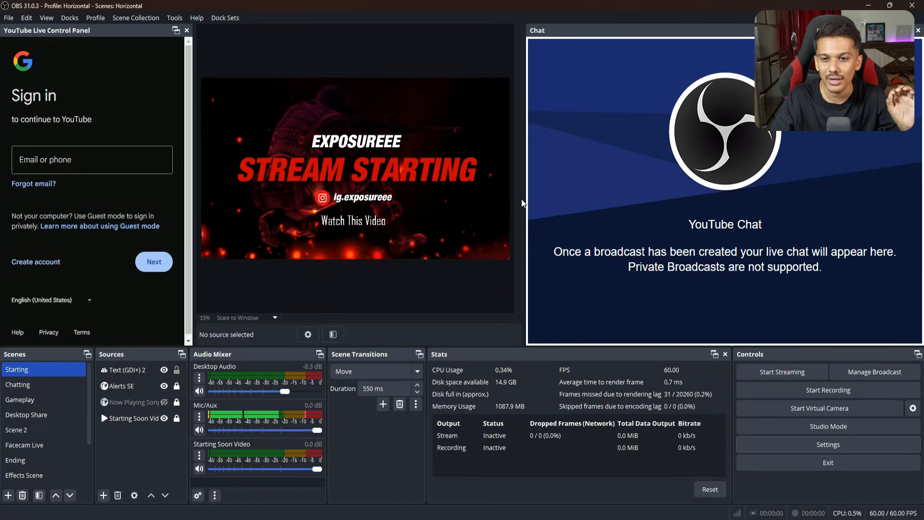
drag(527, 204, 804, 204)
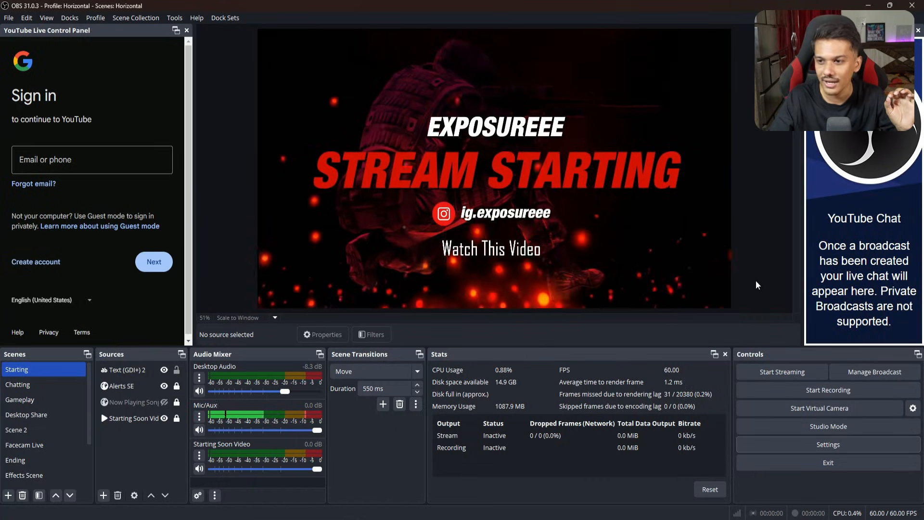